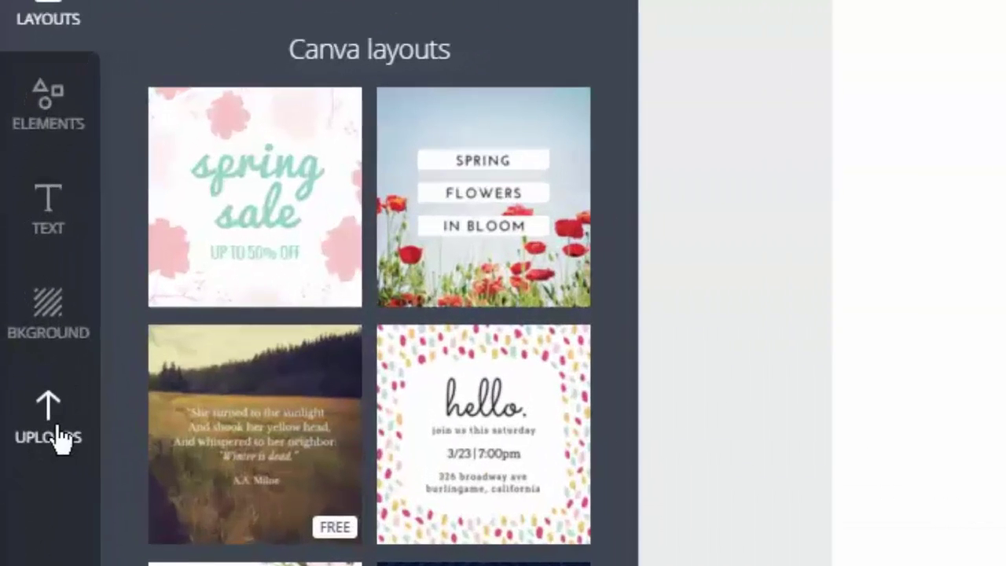
Upload the dandelion quote image file '5' from the computer into Canva's Uploads.
left_click(61, 441)
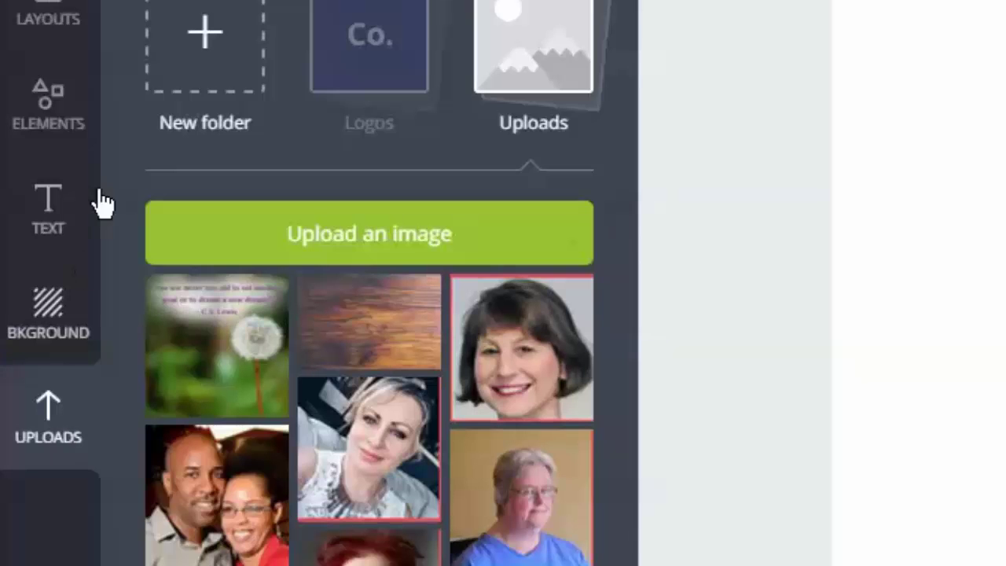
left_click(236, 263)
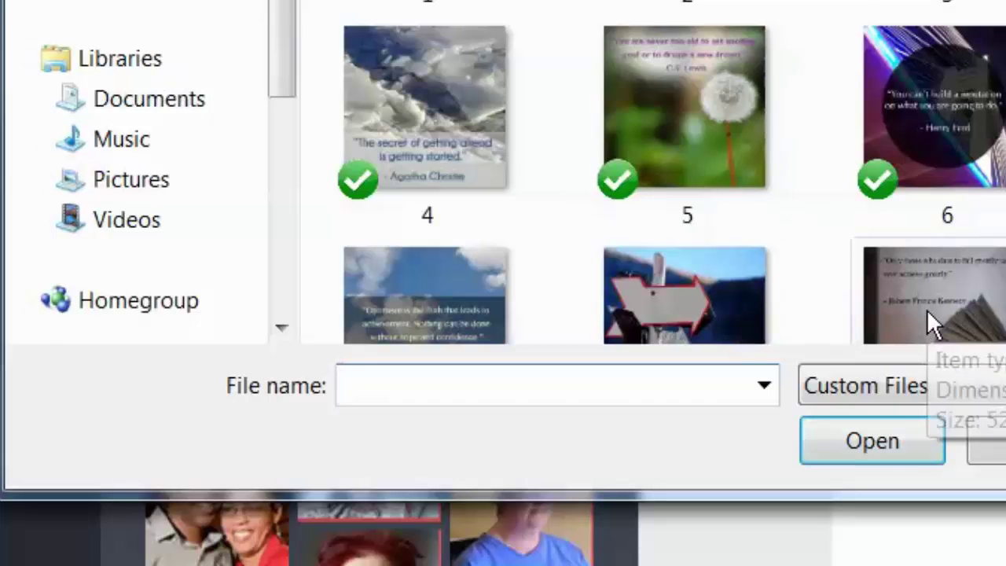
left_click(676, 94)
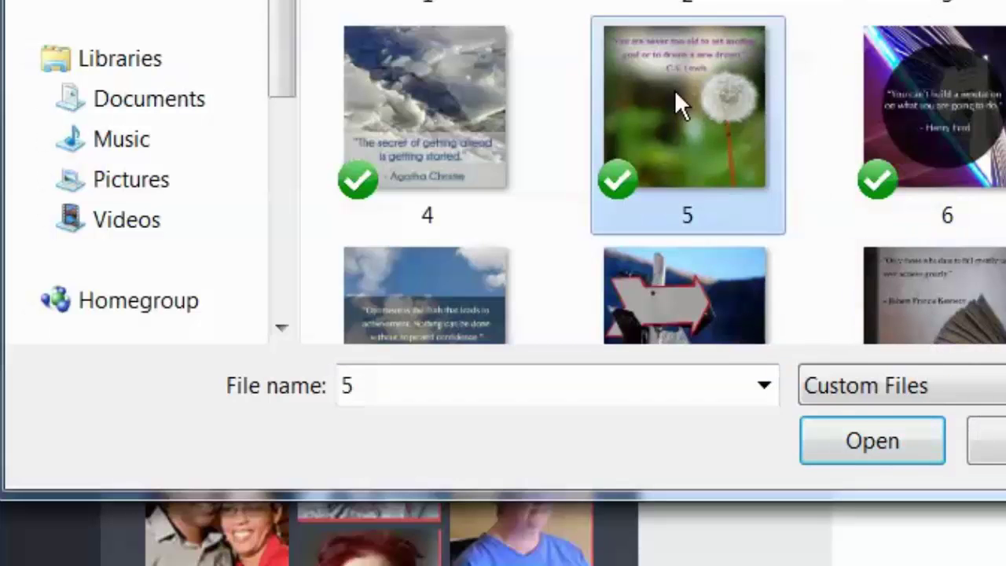
left_click(842, 445)
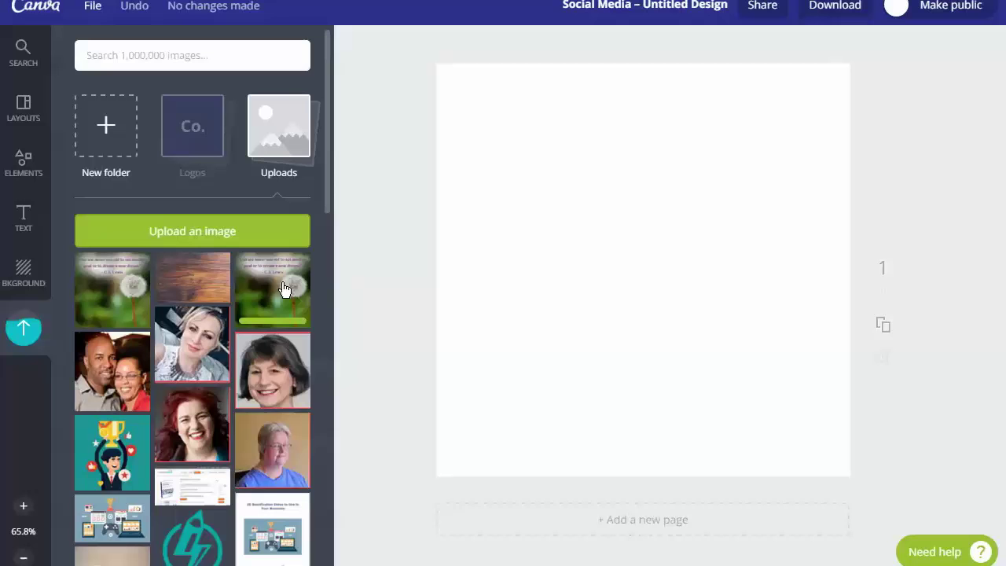
Place the uploaded dandelion image on the page and stretch its corners to cover the square.
left_click(277, 283)
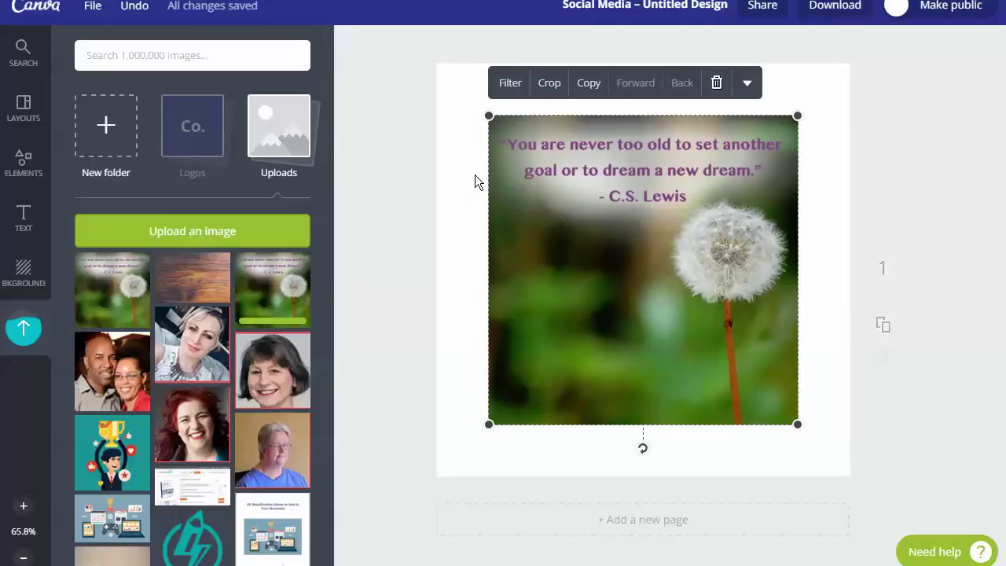
left_click_drag(488, 425, 434, 477)
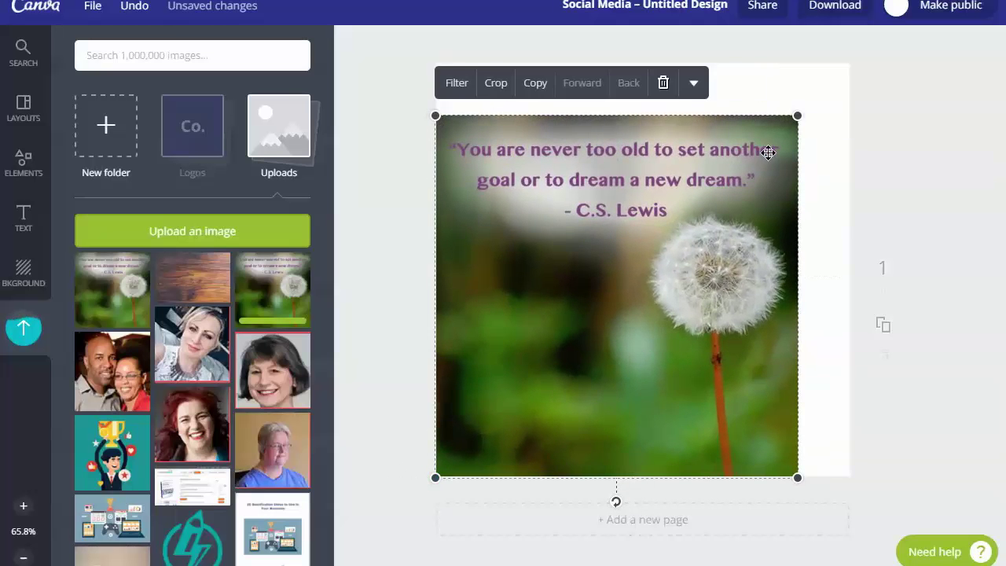
left_click_drag(797, 116, 854, 63)
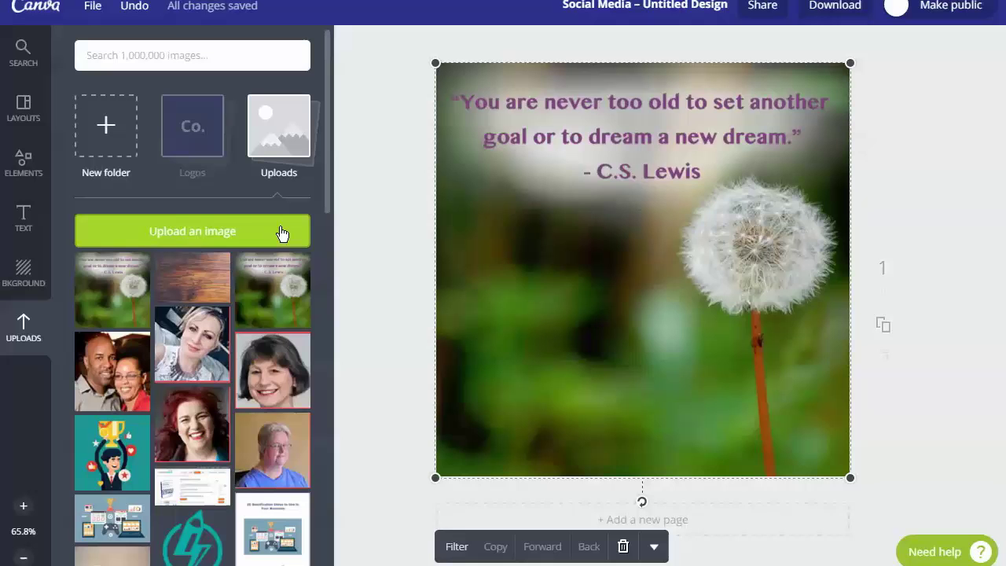
Add the contentsparks logo from the Logos folder, shrink it and move it to the bottom-left corner.
left_click(185, 132)
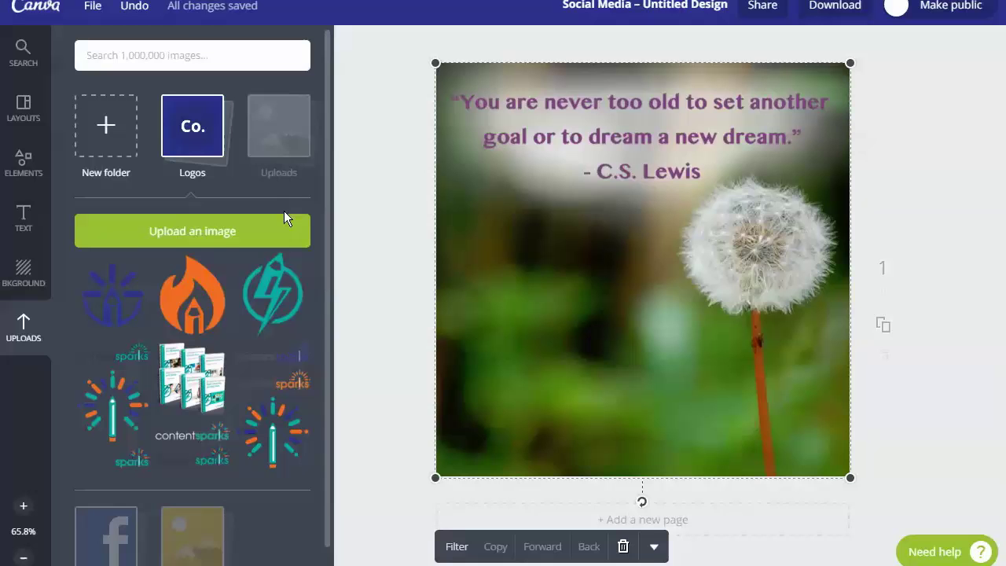
left_click(179, 444)
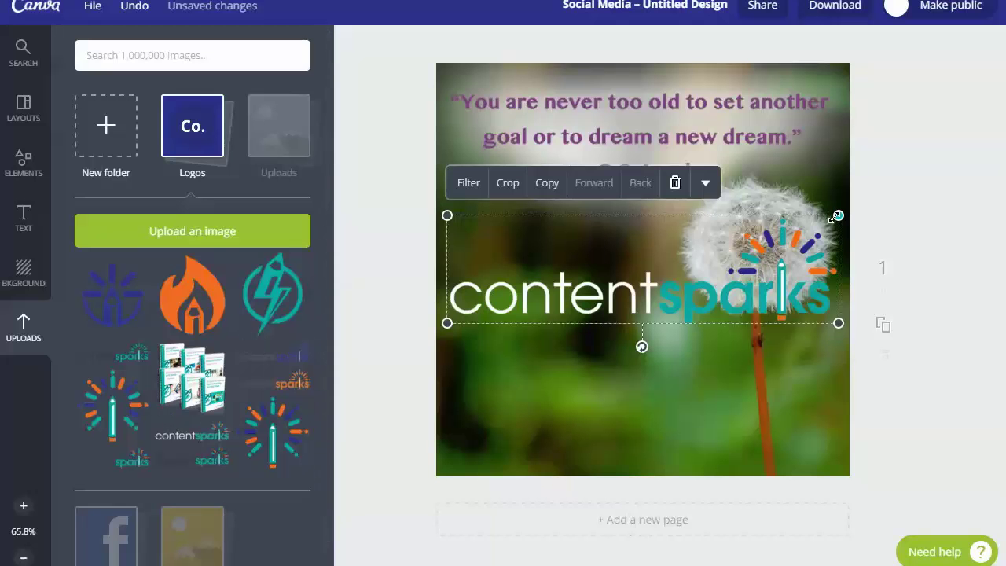
left_click_drag(839, 215, 589, 303)
left_click_drag(493, 315, 495, 461)
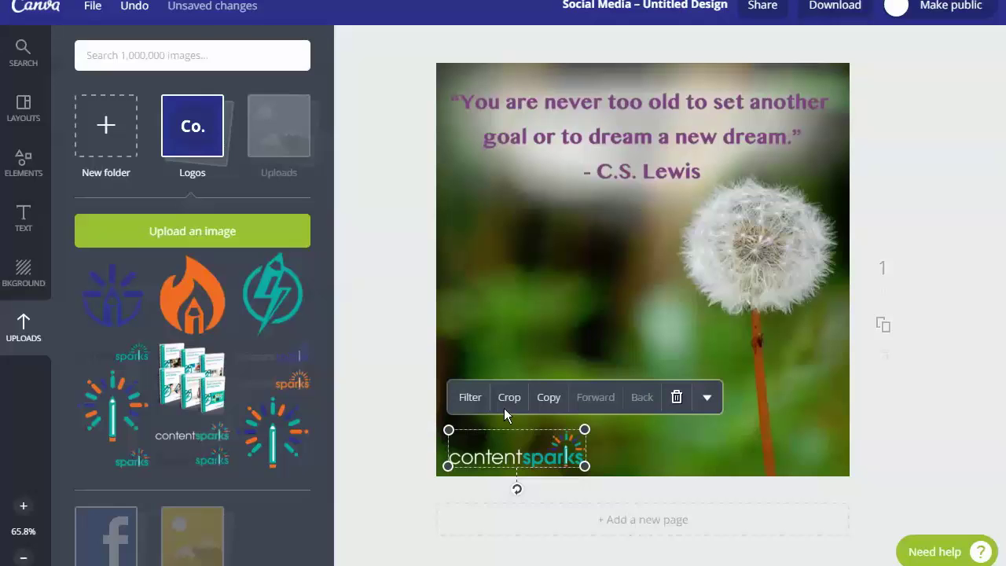
left_click(378, 258)
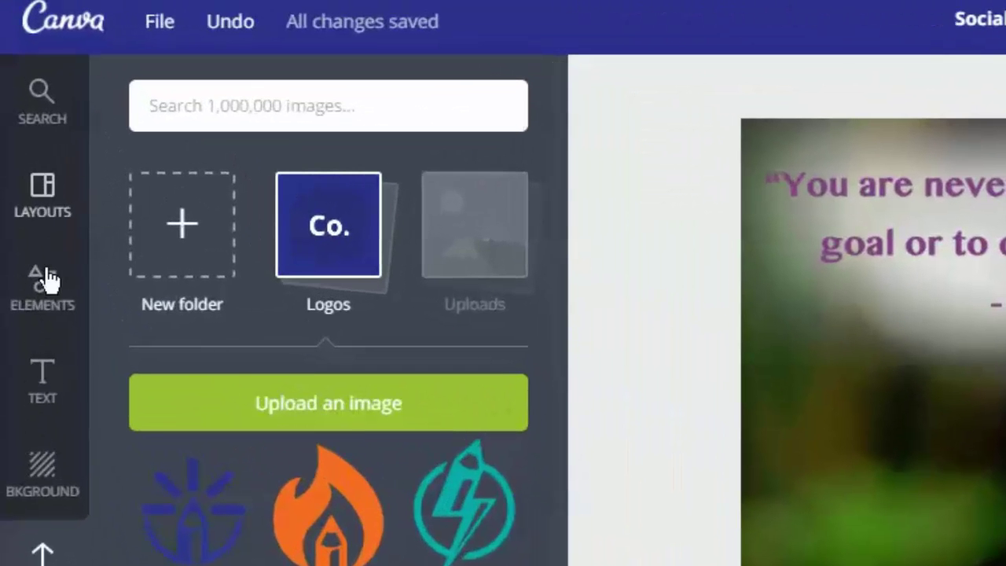
left_click(44, 397)
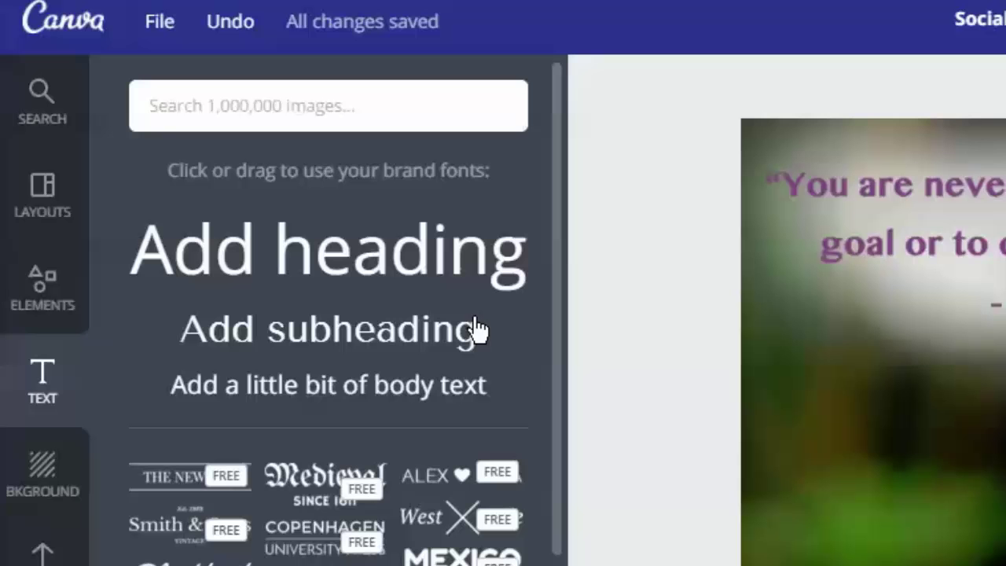
left_click(307, 338)
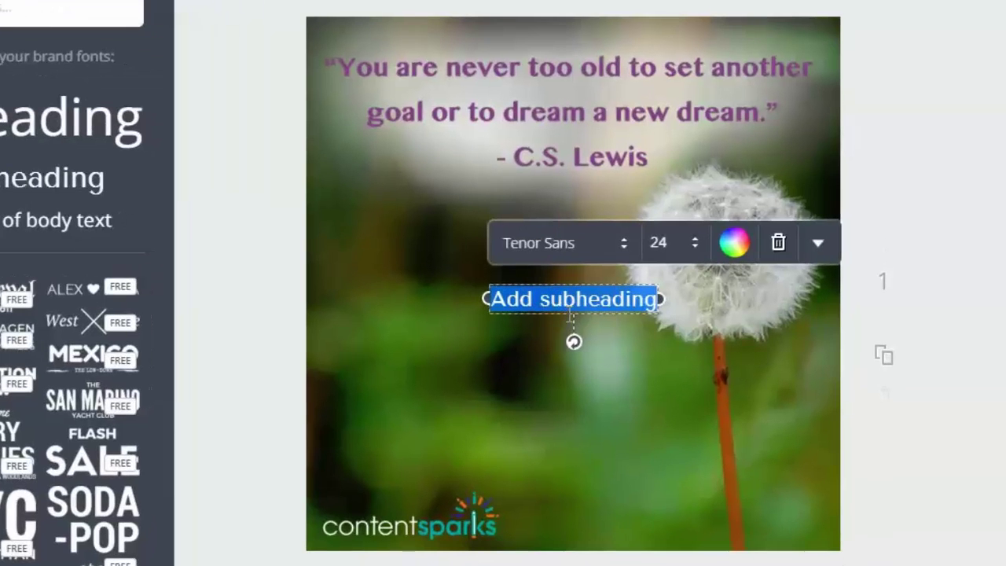
left_click_drag(572, 321, 643, 547)
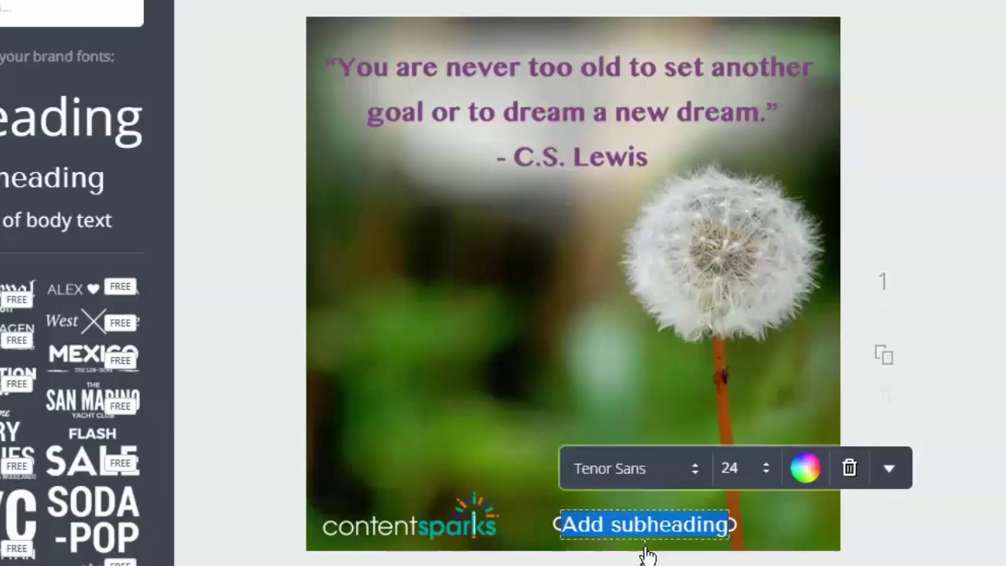
key("BackSpace")
type("http://contentsparks.com")
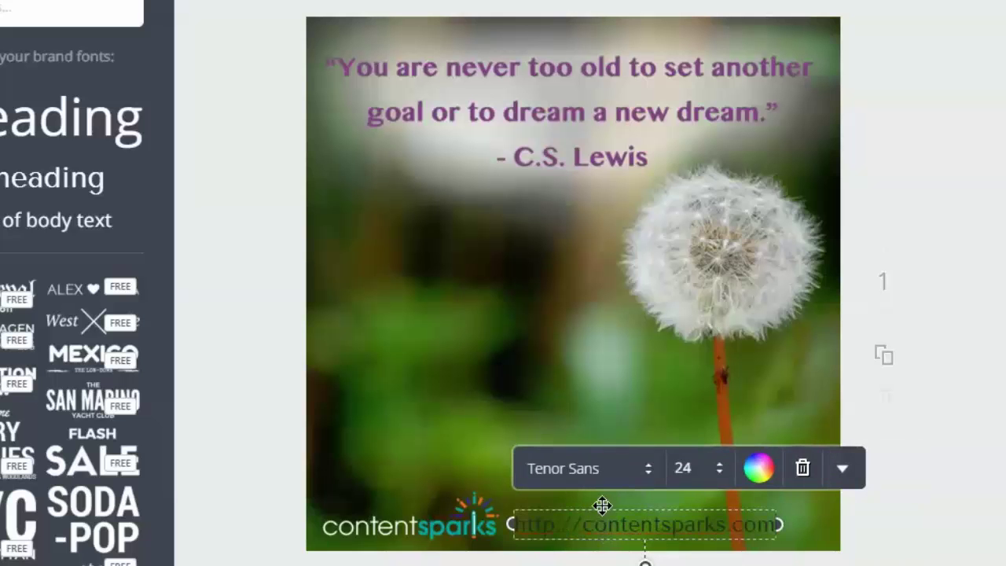
left_click_drag(600, 504, 644, 504)
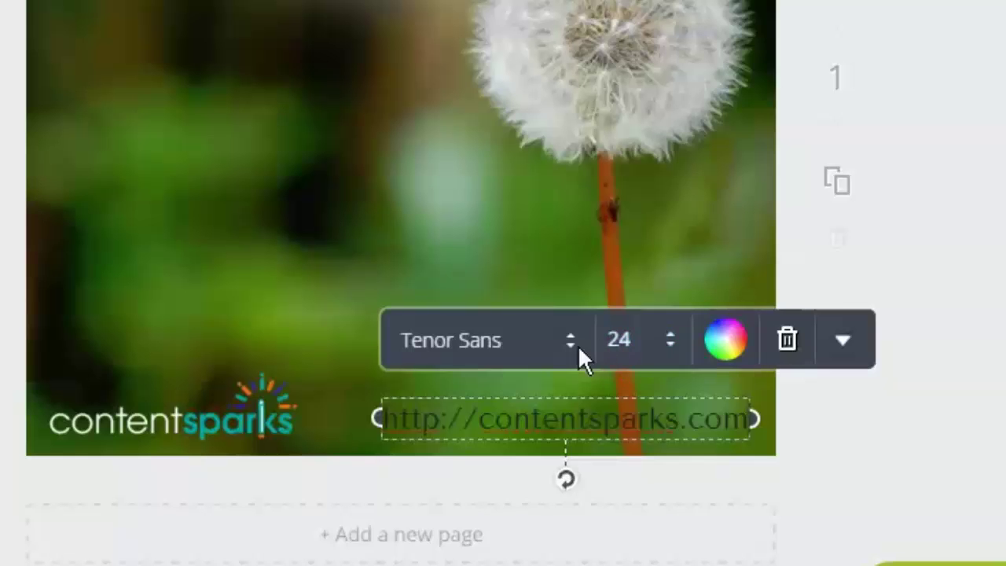
Make the URL text size 21 and white, then nudge it level with the logo.
left_click(672, 349)
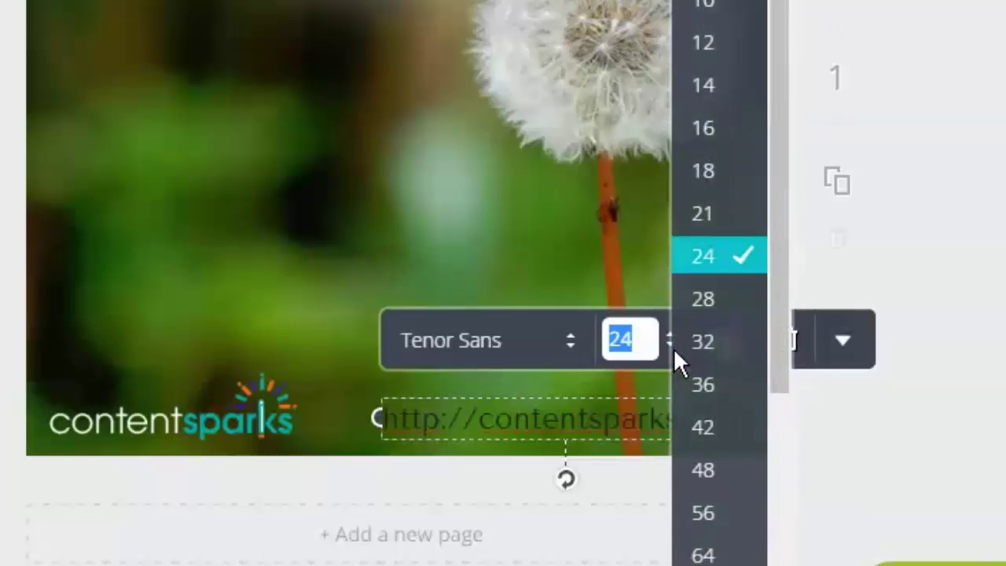
left_click(715, 215)
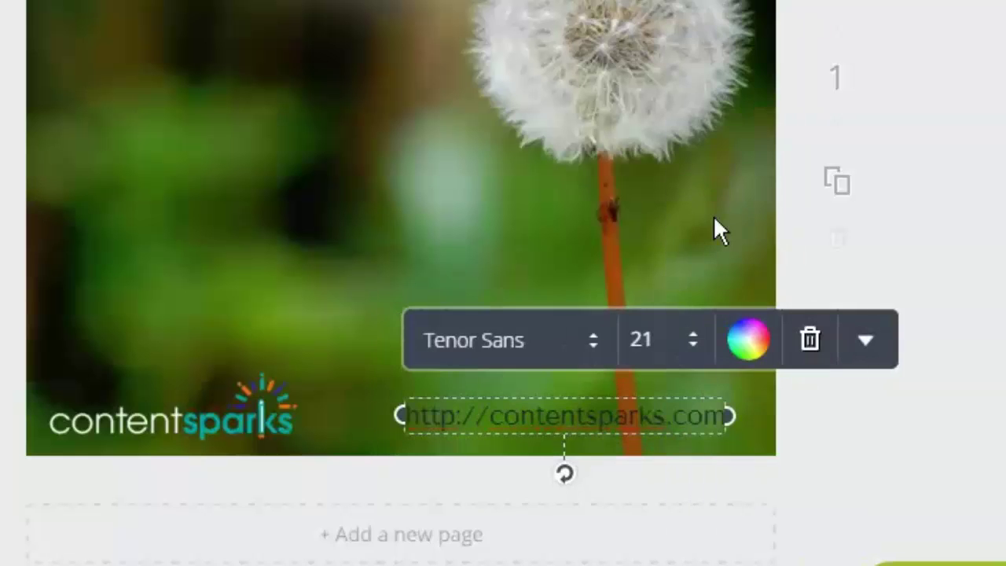
left_click(751, 343)
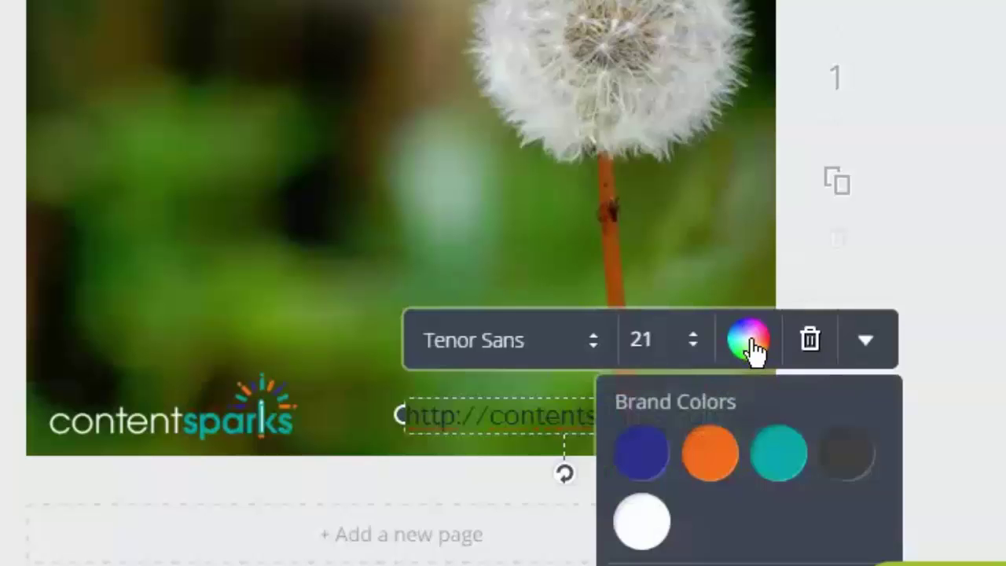
left_click(649, 527)
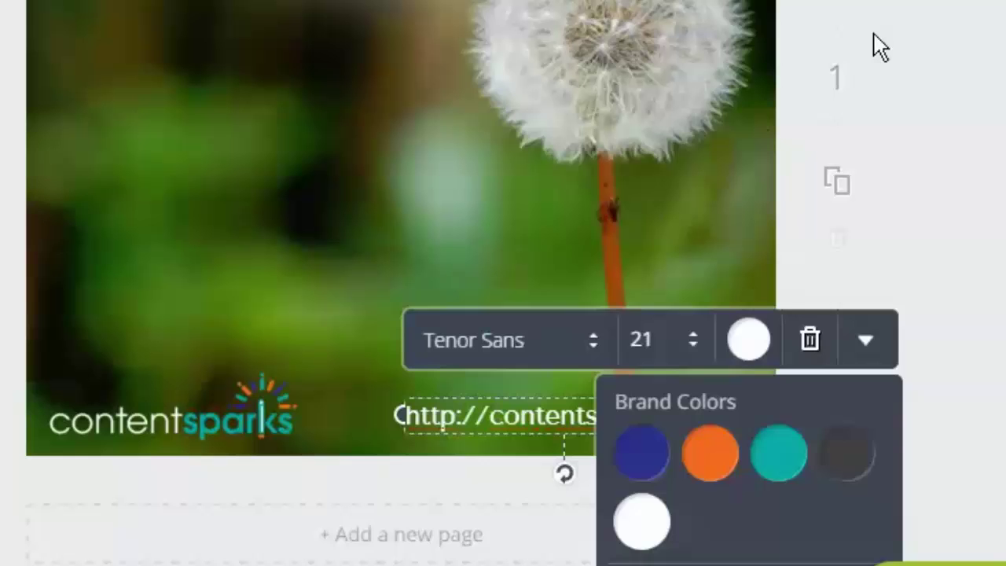
key("Escape")
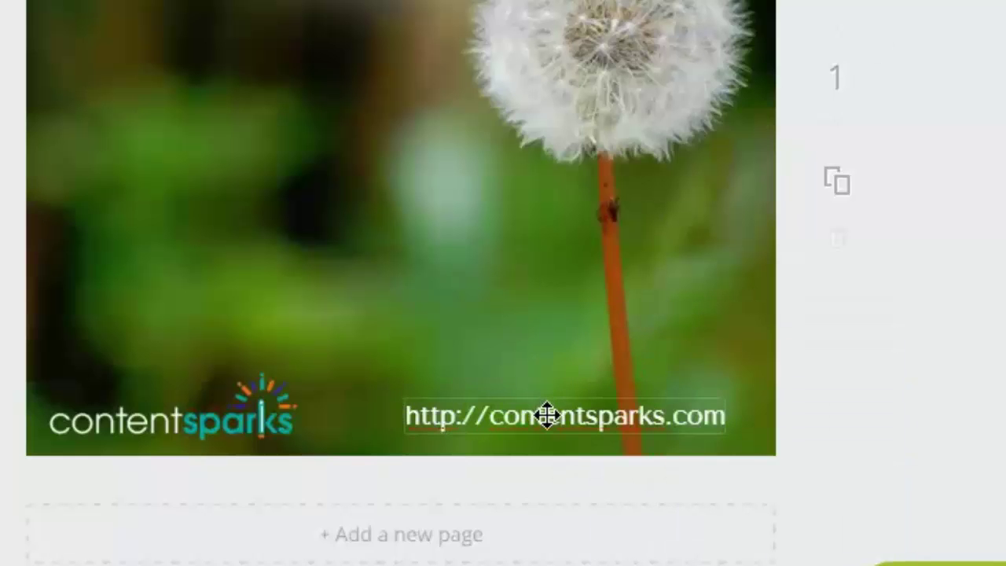
mouse_move(545, 412)
left_mouse_down()
mouse_move(559, 406)
mouse_move(558, 418)
left_mouse_up()
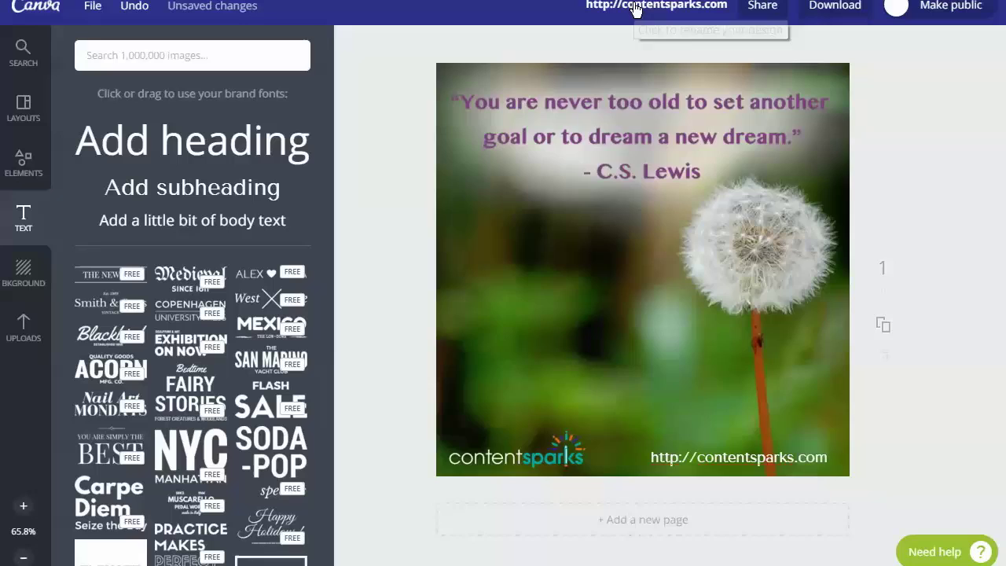
Change the design title from the website address to 'CS Lewis quote'.
left_click(635, 9)
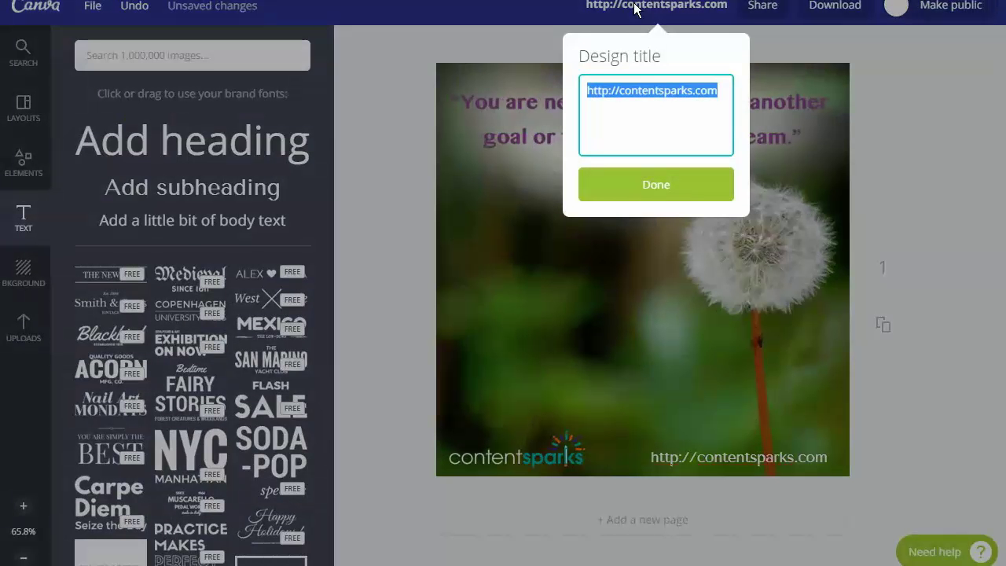
type("c")
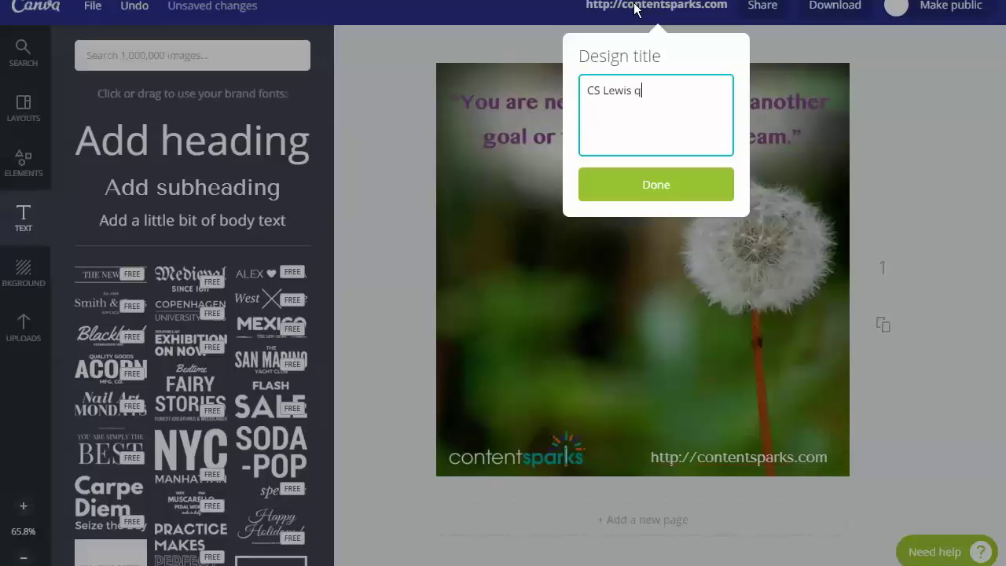
left_click(655, 190)
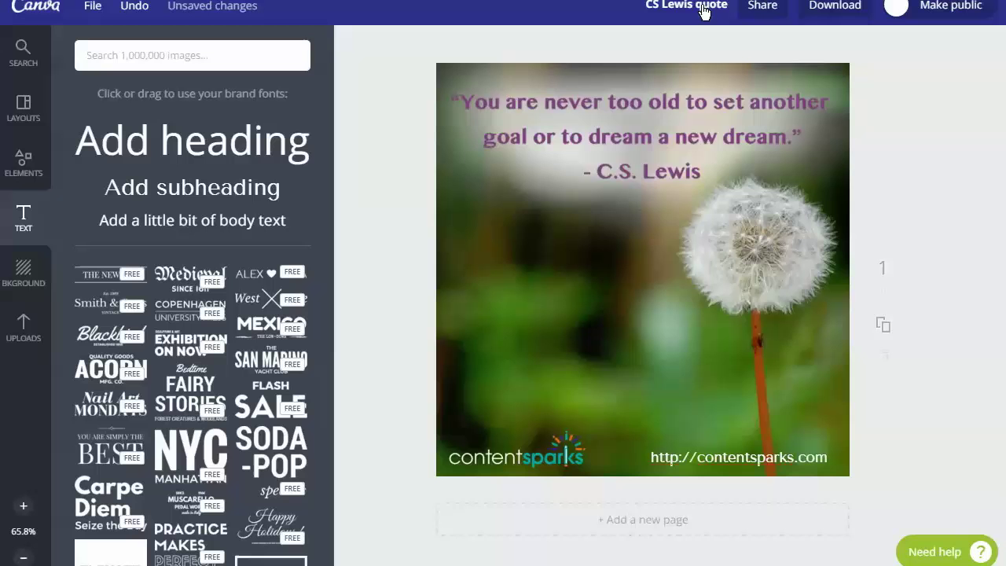
Download the design as Image: for Web (JPG) and close the 'Your design is ready' message.
left_click(836, 7)
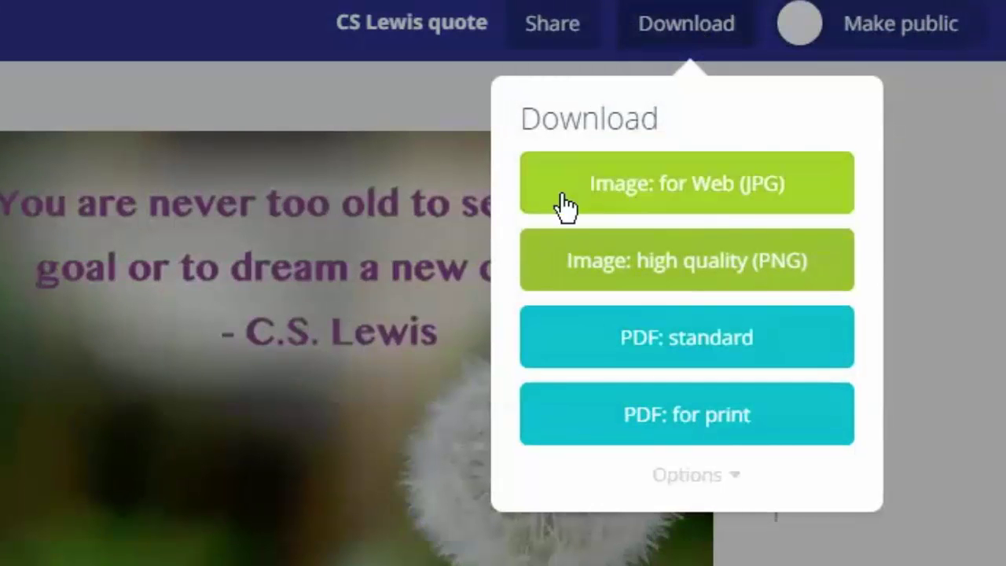
left_click(672, 197)
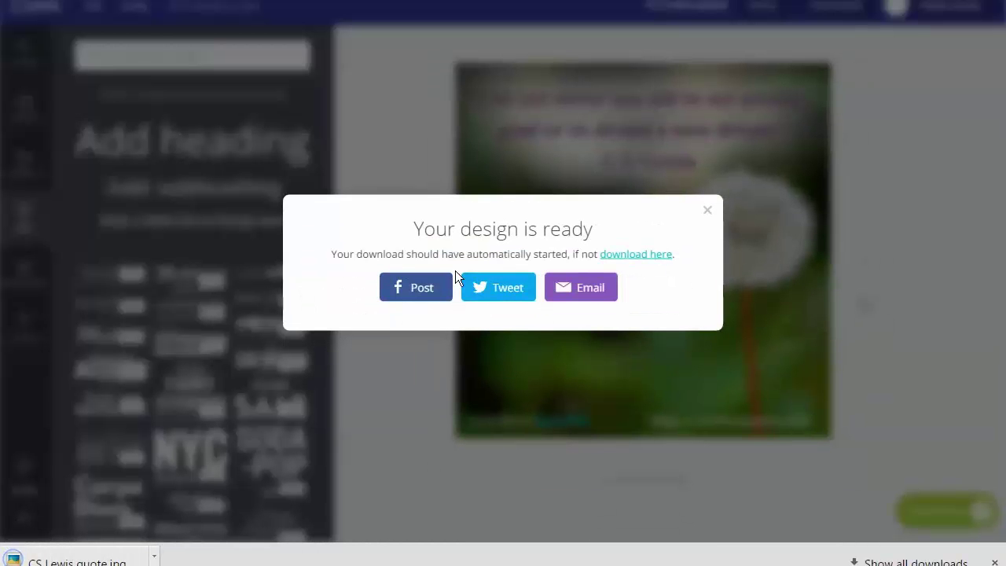
left_click(707, 217)
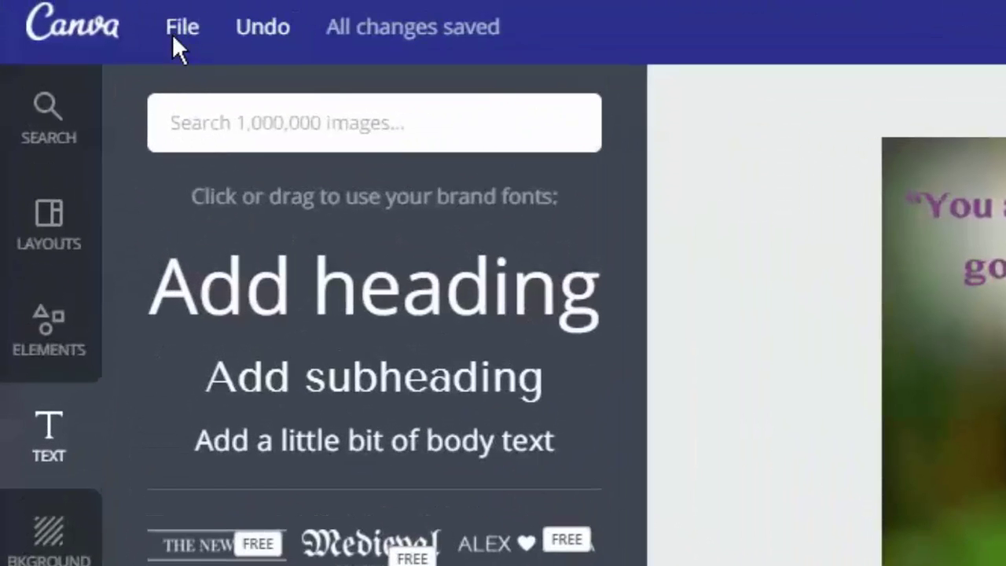
Open Magic resize from the File menu and tick Instagram Post alongside the other post formats.
left_click(175, 39)
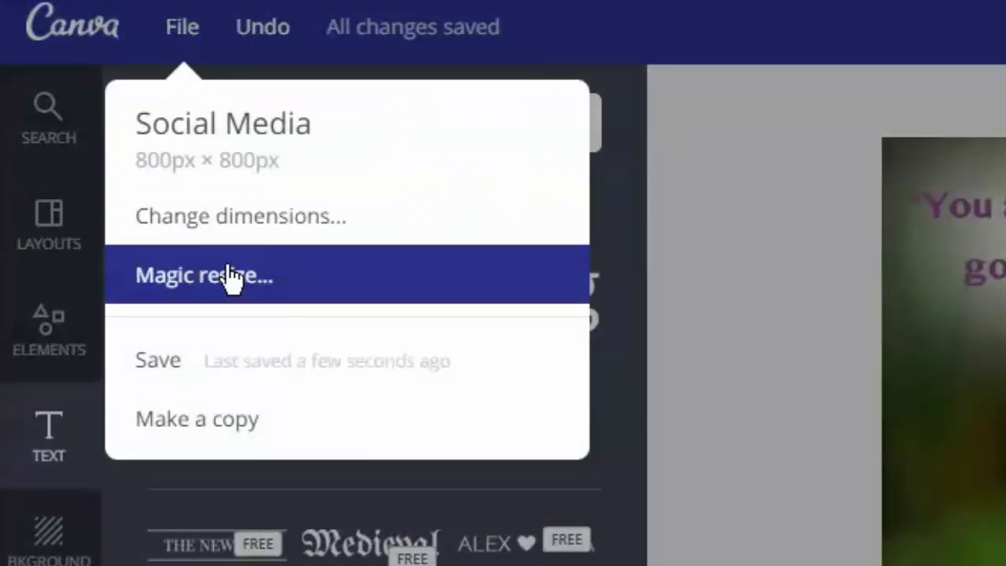
left_click(229, 277)
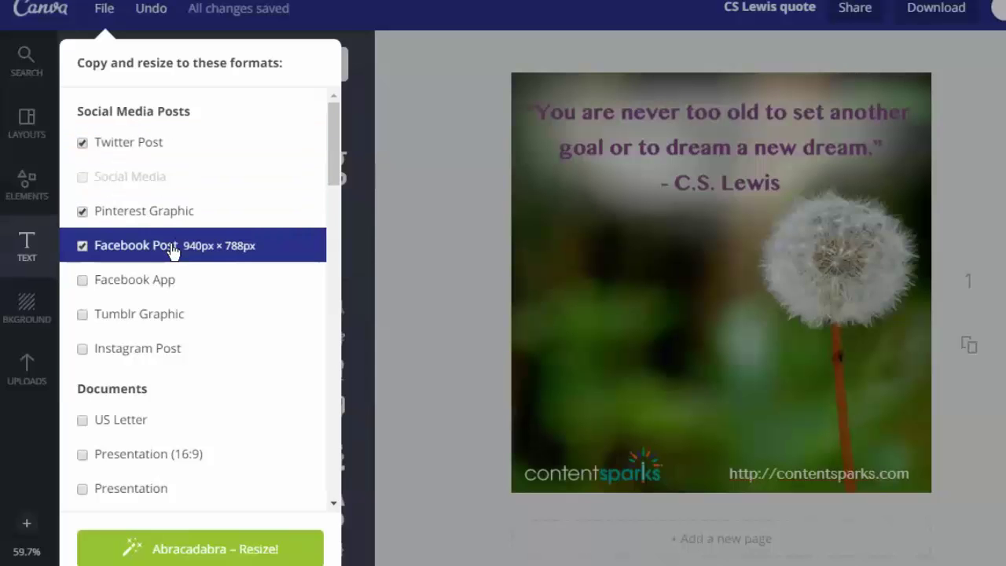
left_click(83, 351)
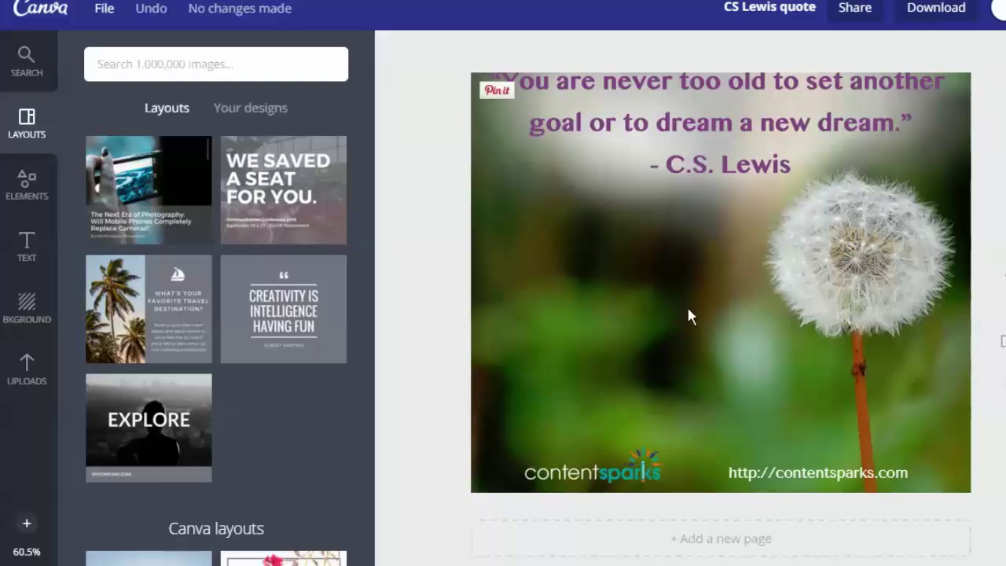
Fit the dandelion photo into the page's top-left corner and raise the logo and URL slightly.
left_click(653, 147)
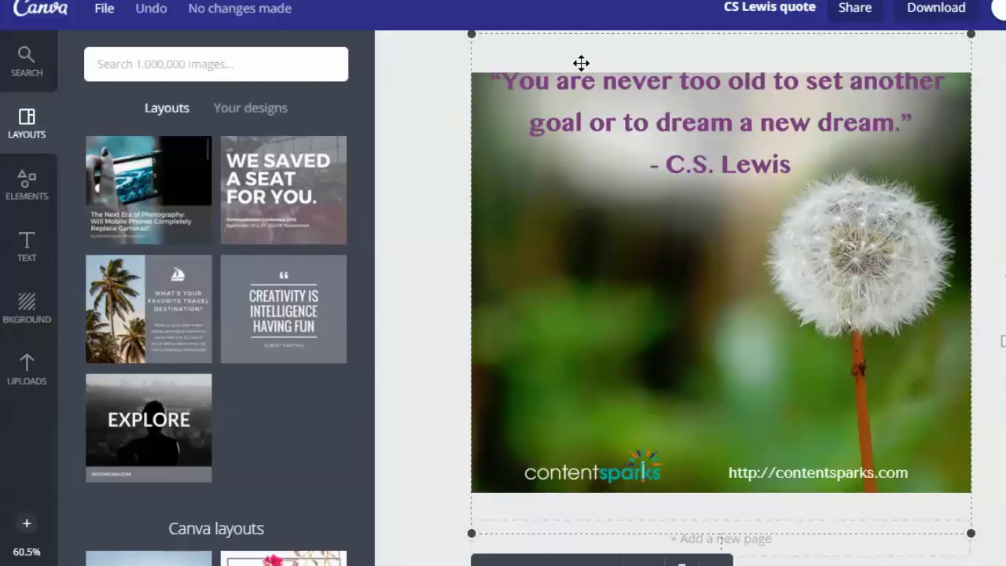
left_click_drag(580, 63, 579, 86)
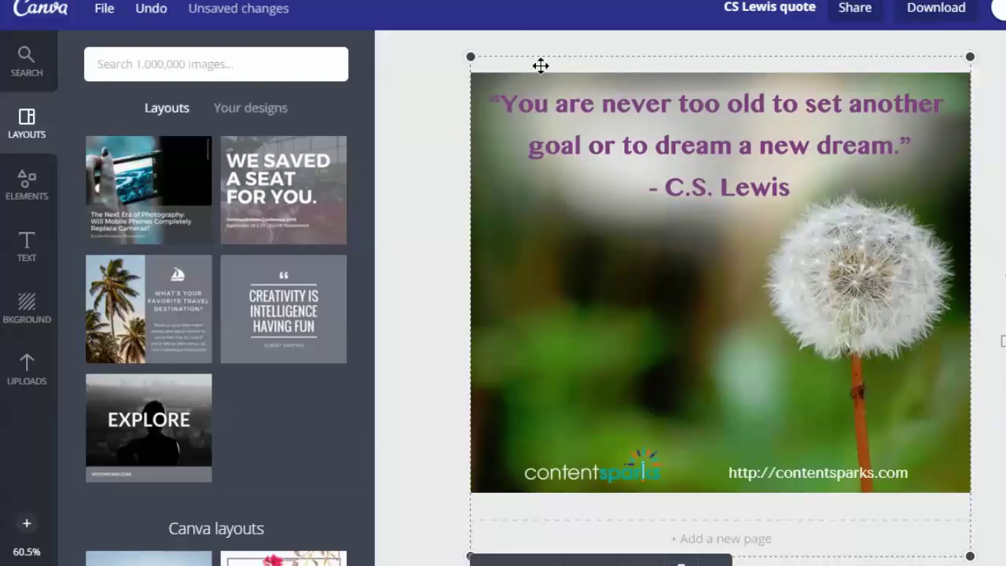
left_click_drag(469, 57, 507, 88)
left_click_drag(555, 113, 523, 102)
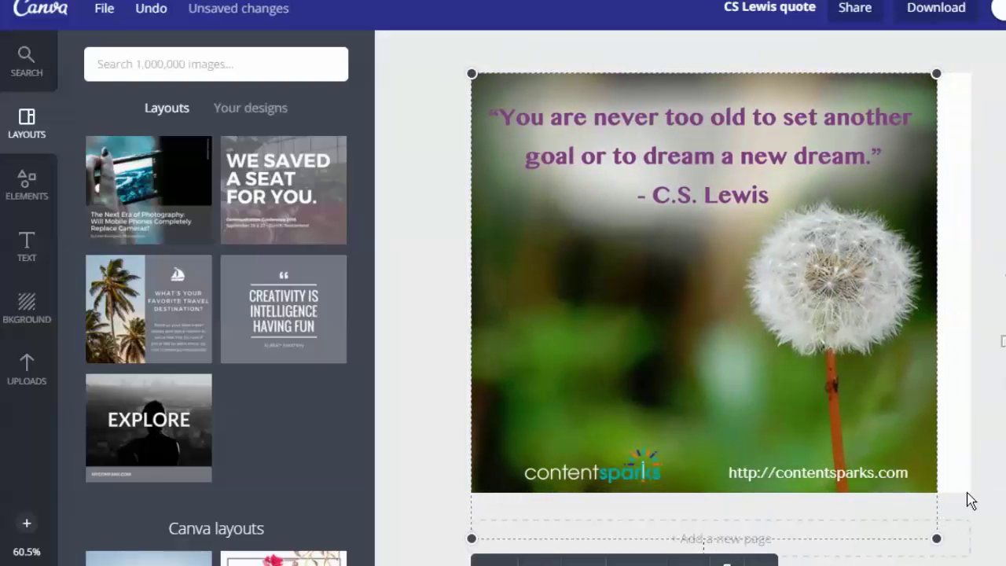
left_click_drag(616, 472, 579, 457)
left_click_drag(760, 472, 747, 461)
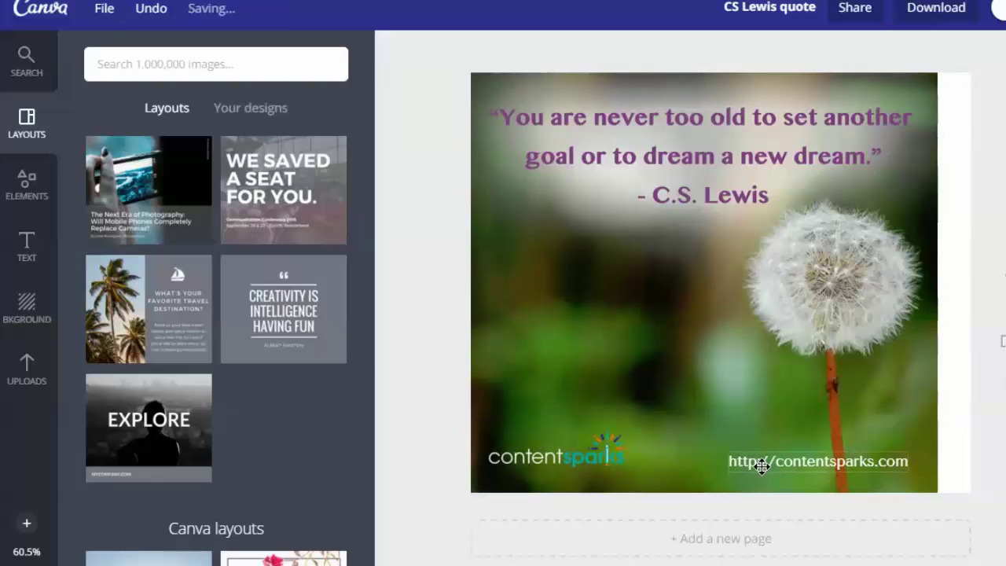
Enlarge the photo to 901 × 901 so it reaches the page's bottom and right edges.
left_click_drag(938, 488, 967, 502)
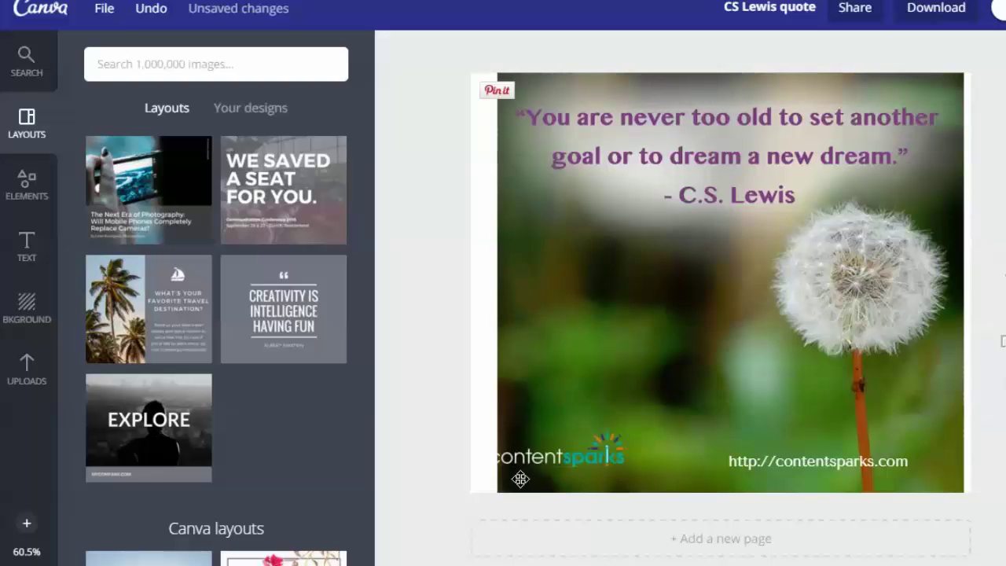
left_click(503, 489)
left_click_drag(498, 538, 460, 560)
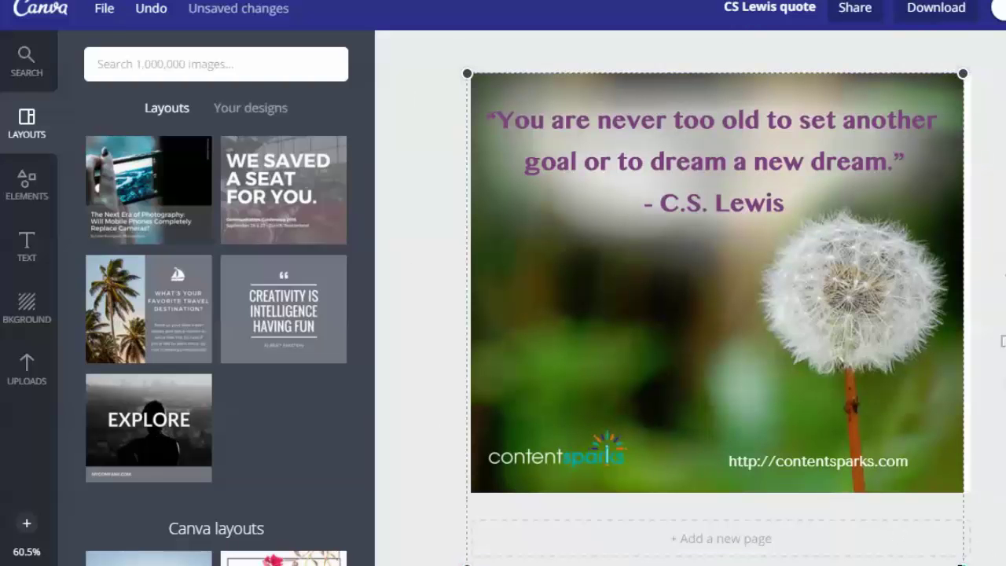
left_click_drag(964, 562, 973, 565)
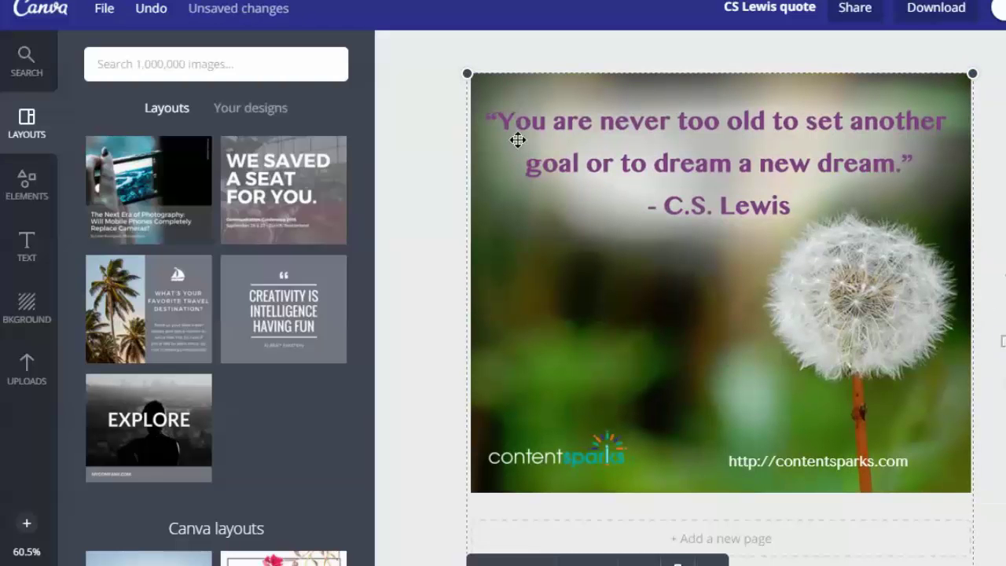